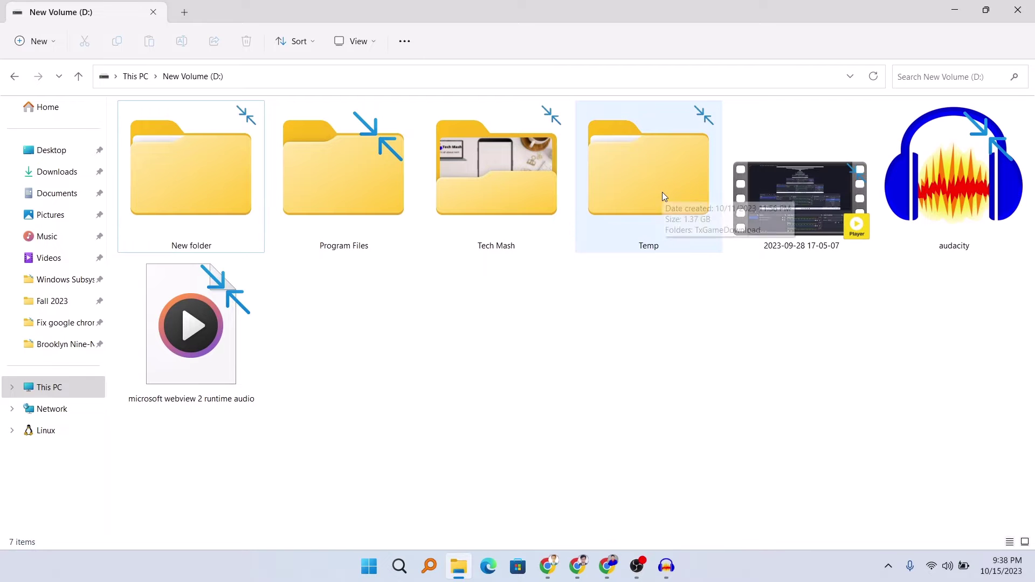
Step: Go into Tech Mash, then Fix google chrome sync problem, and select the keyword spreadsheet
{"action": "double_click", "coordinate": [543, 185]}
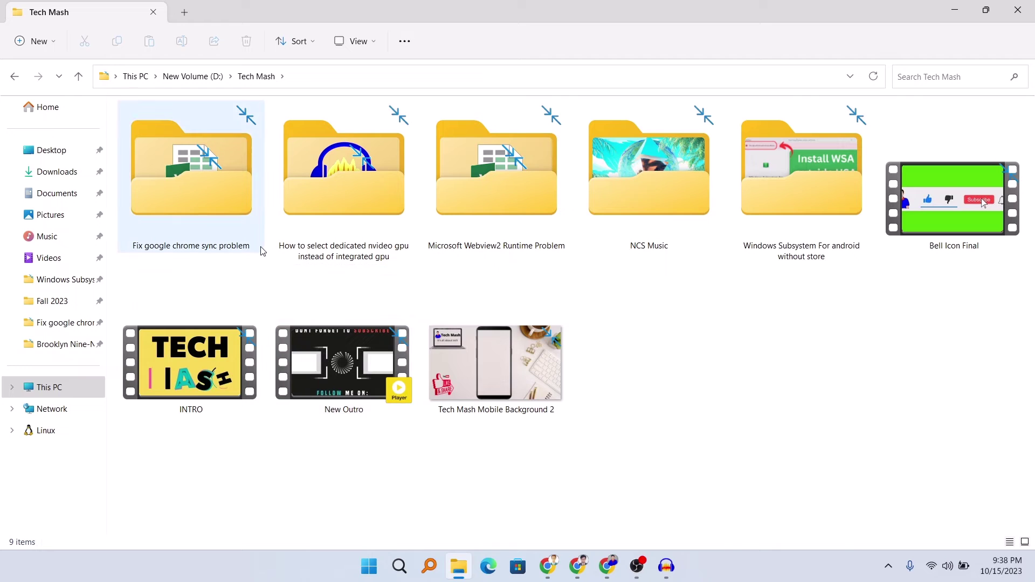
{"action": "double_click", "coordinate": [207, 234]}
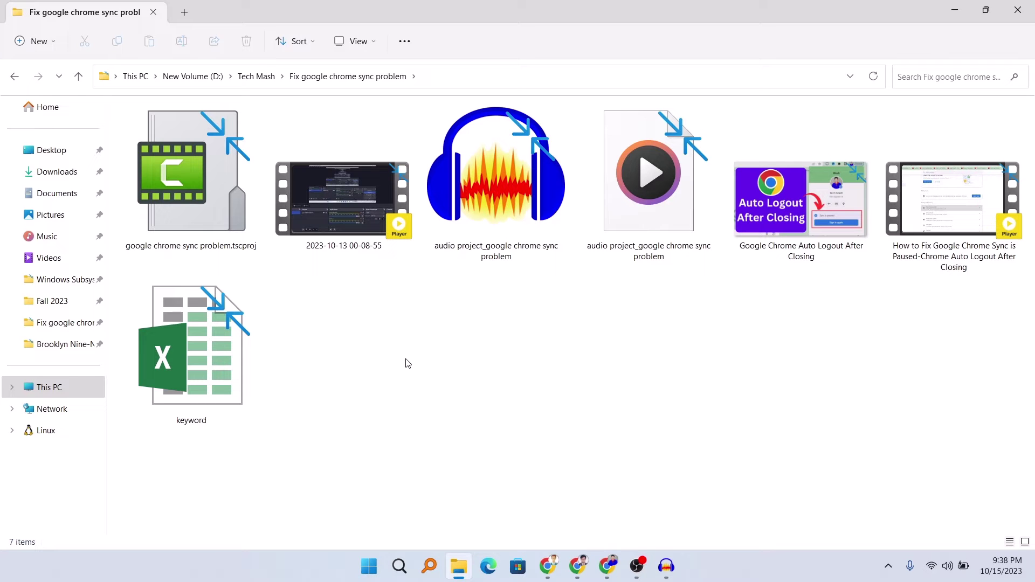
{"action": "left_click", "coordinate": [235, 343]}
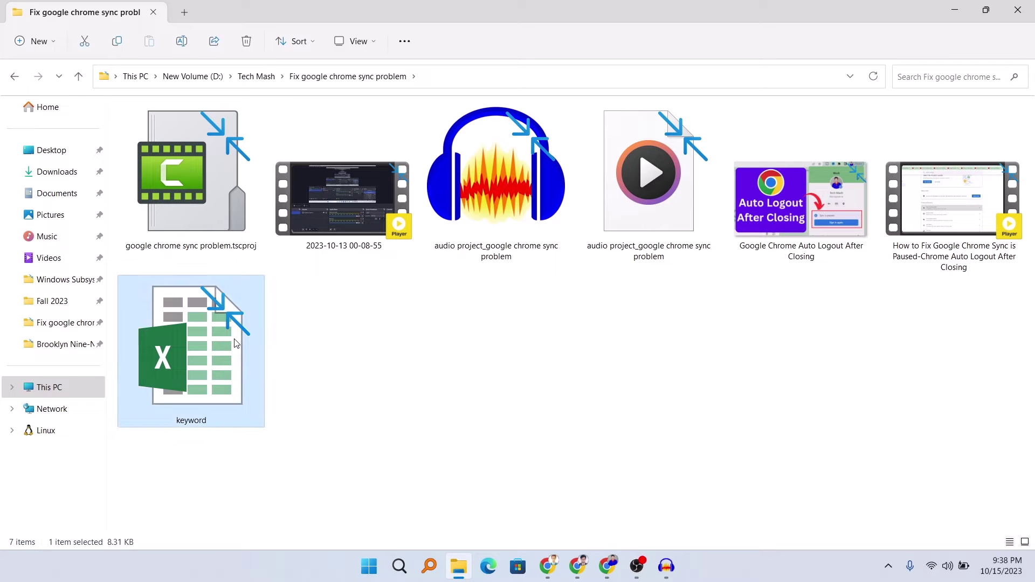
Step: Uncheck 'Compress contents to save disk space' in the keyword file's advanced attributes and apply
{"action": "right_click", "coordinate": [235, 343]}
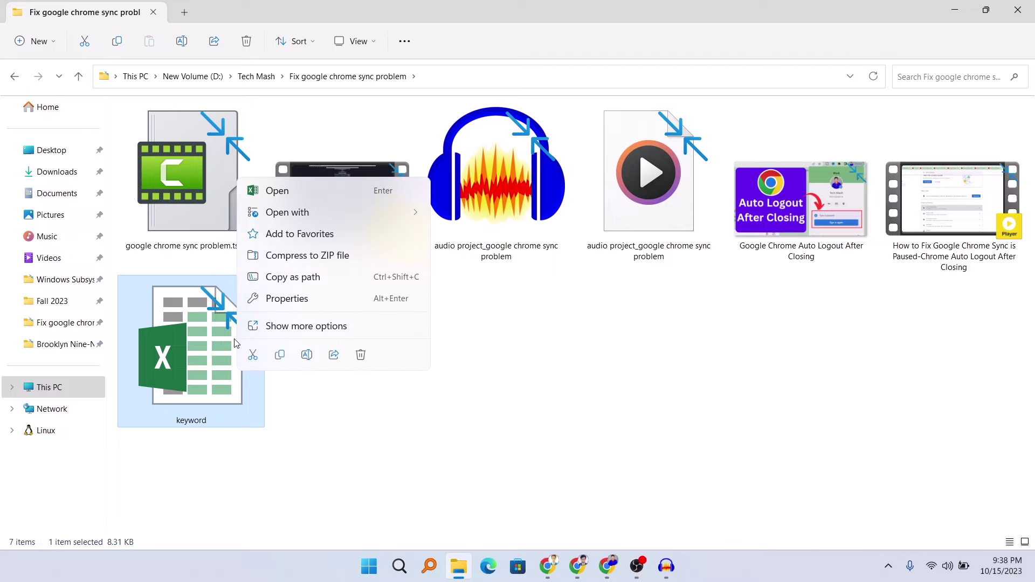
{"action": "left_click", "coordinate": [291, 299]}
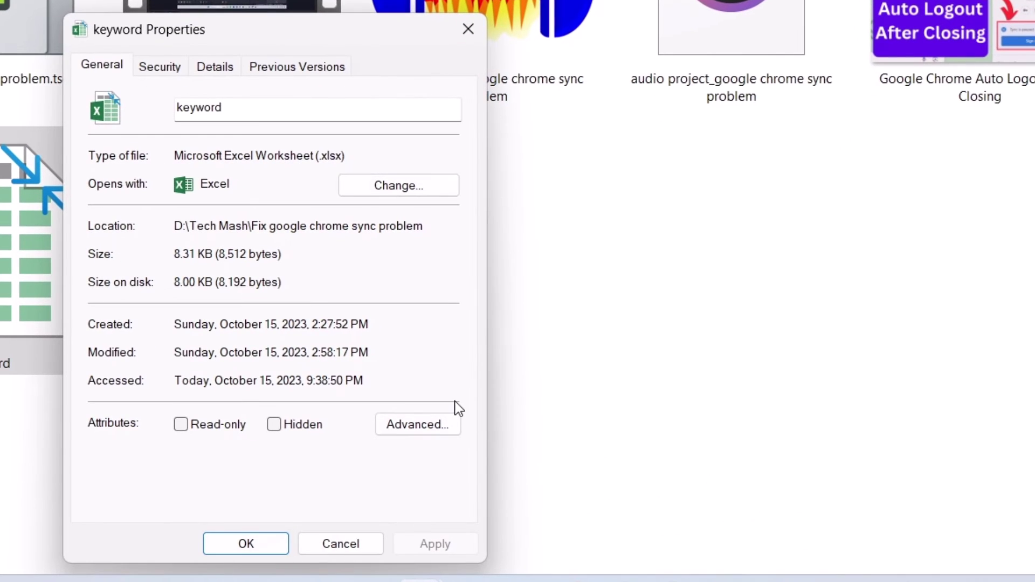
{"action": "left_click", "coordinate": [412, 427]}
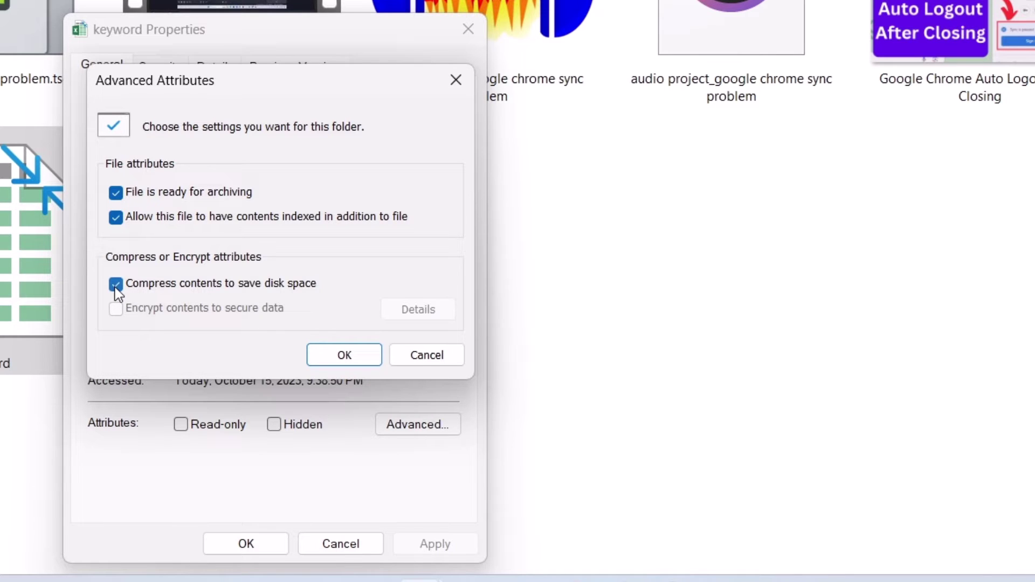
{"action": "left_click", "coordinate": [115, 284]}
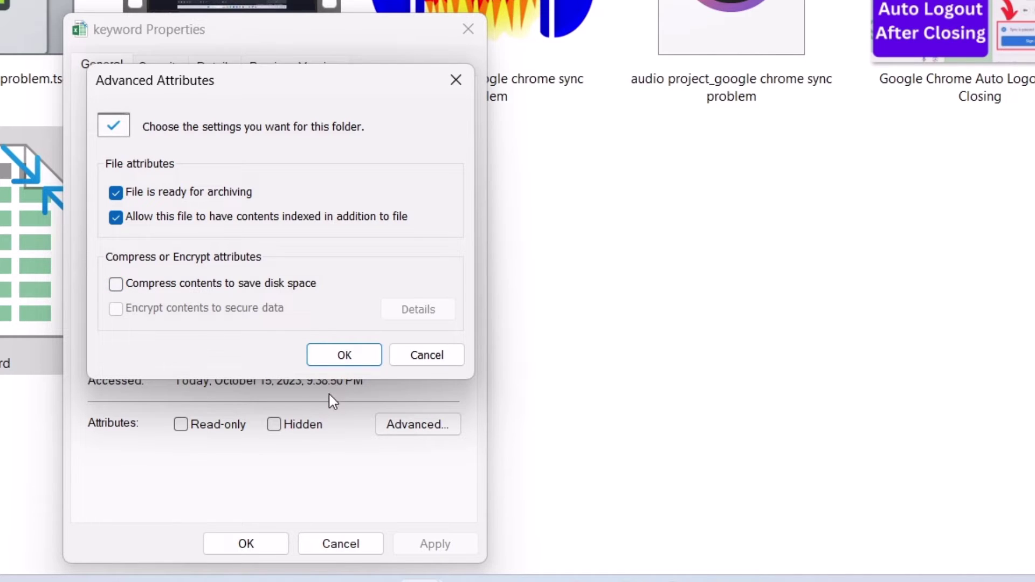
{"action": "left_click", "coordinate": [344, 355]}
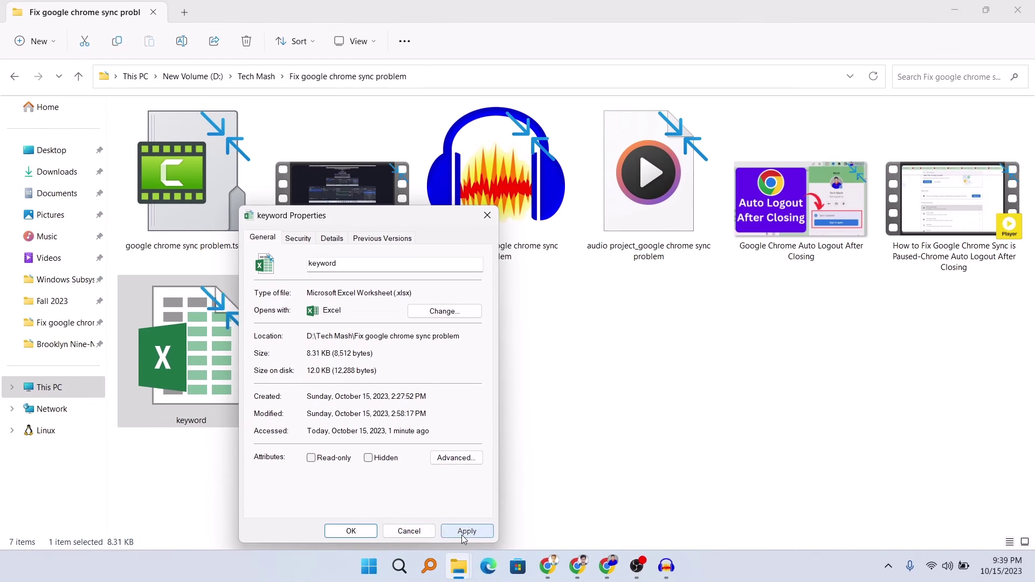
{"action": "left_click", "coordinate": [462, 535]}
{"action": "left_click", "coordinate": [358, 531]}
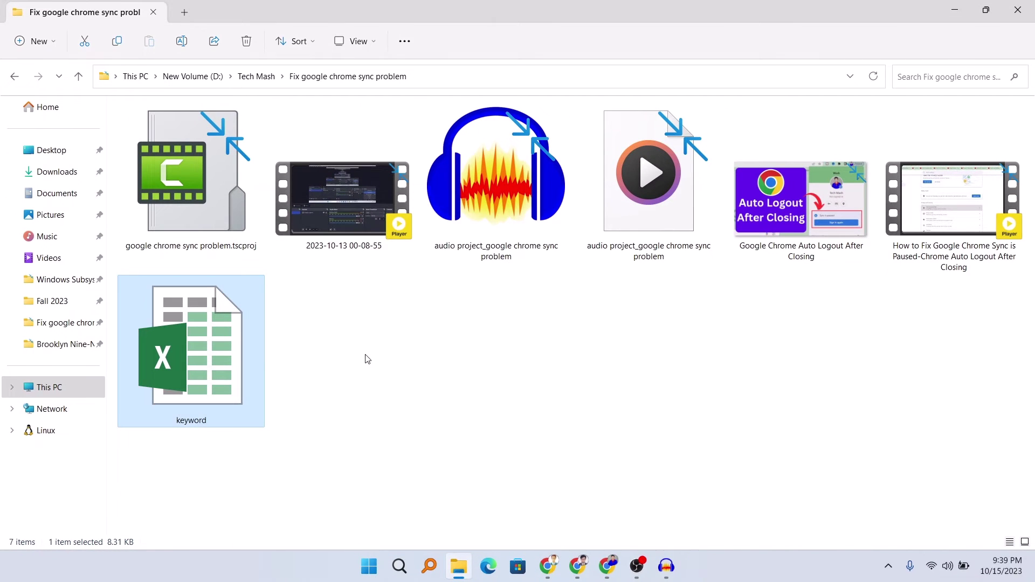
{"action": "left_click", "coordinate": [367, 359]}
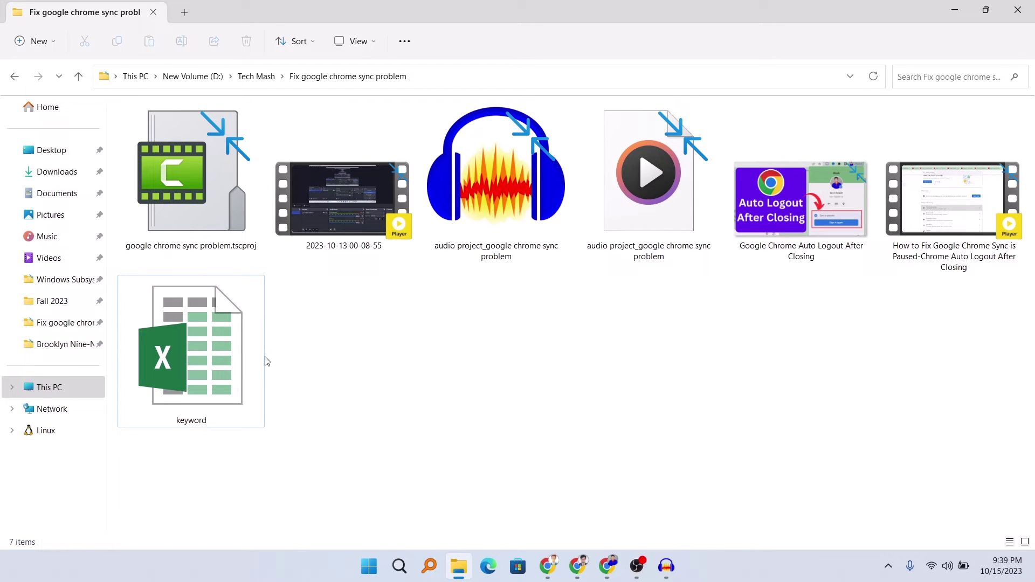
Step: Uncheck compression on the Fix google chrome sync problem folder, applying it to subfolders and files
{"action": "left_click", "coordinate": [250, 81]}
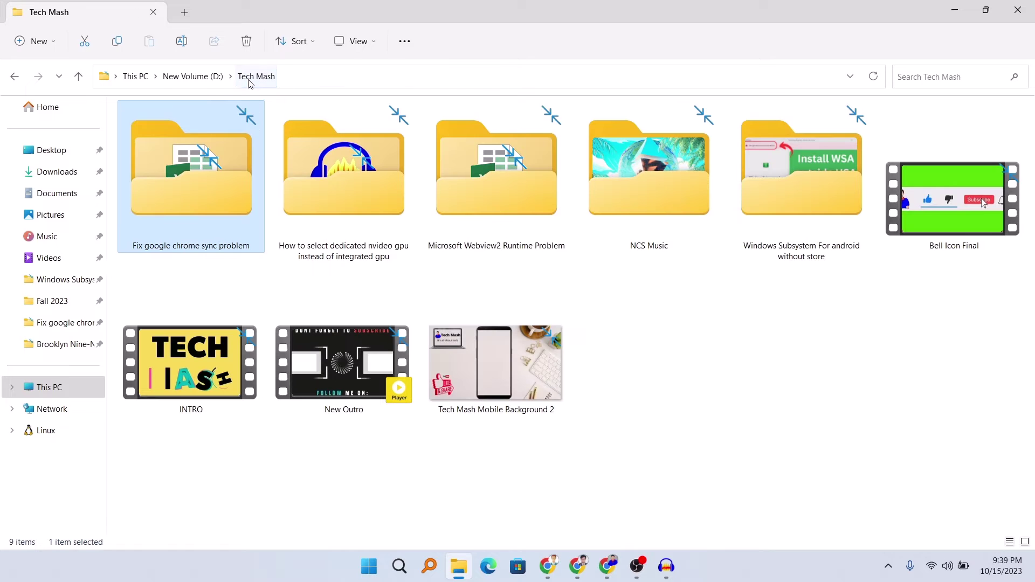
{"action": "right_click", "coordinate": [173, 143]}
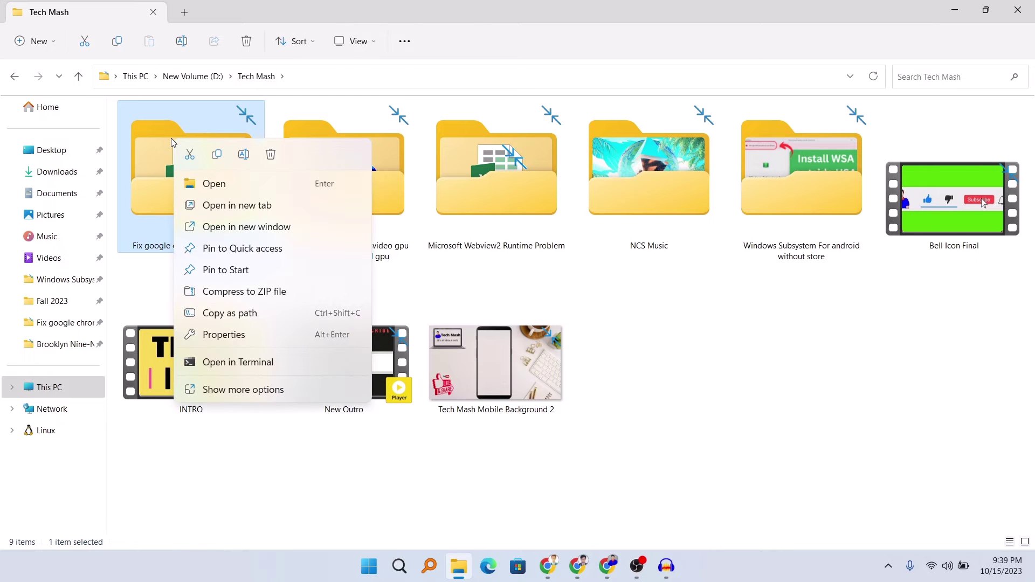
{"action": "left_click", "coordinate": [231, 333]}
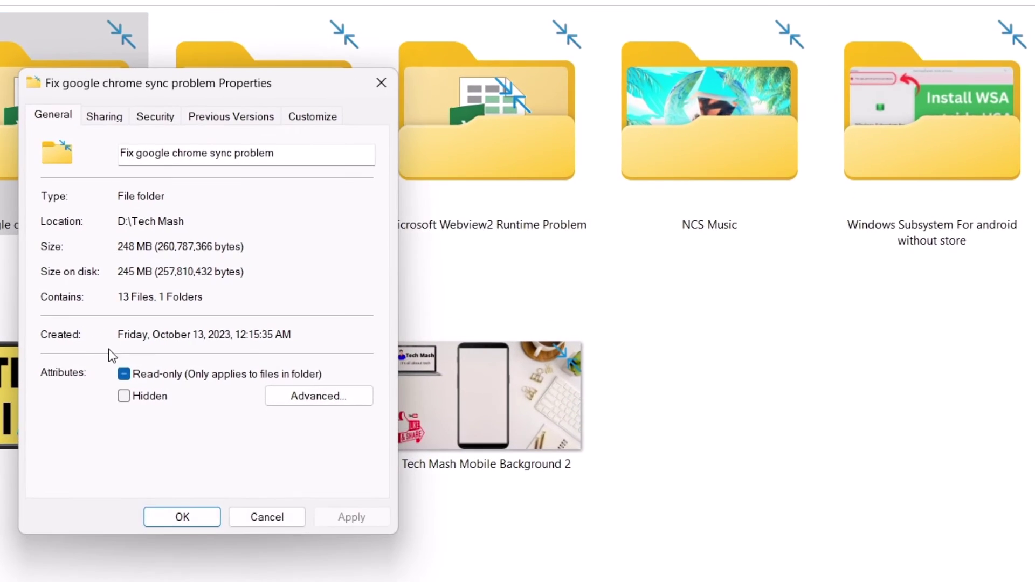
{"action": "left_click", "coordinate": [302, 394]}
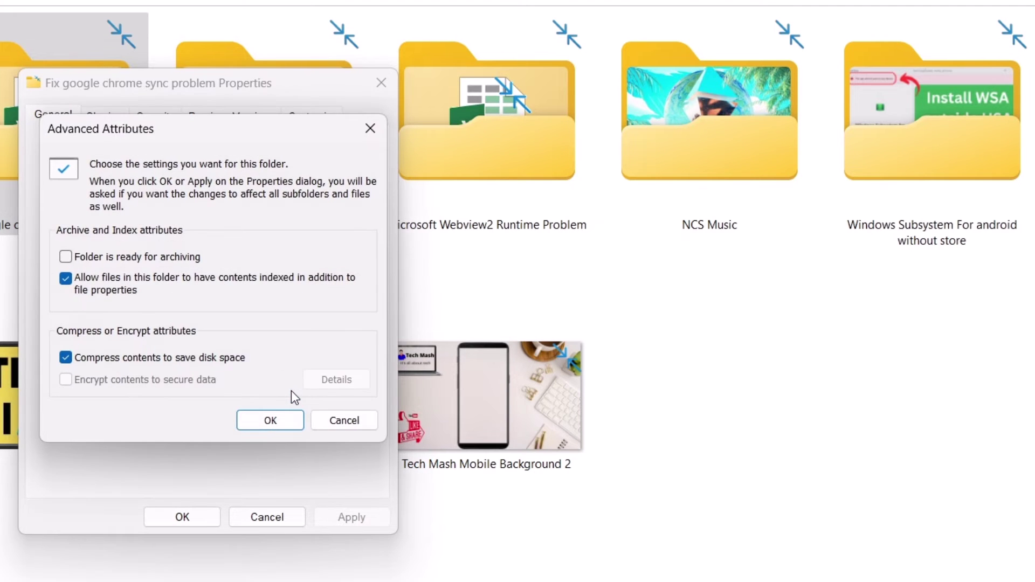
{"action": "left_click", "coordinate": [127, 360]}
{"action": "left_click", "coordinate": [250, 422]}
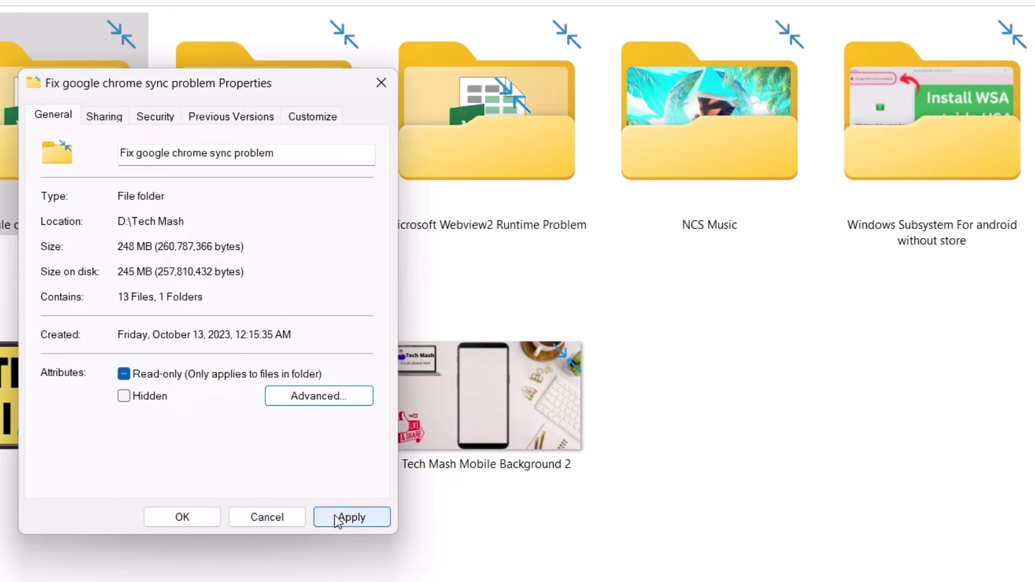
{"action": "left_click", "coordinate": [334, 517]}
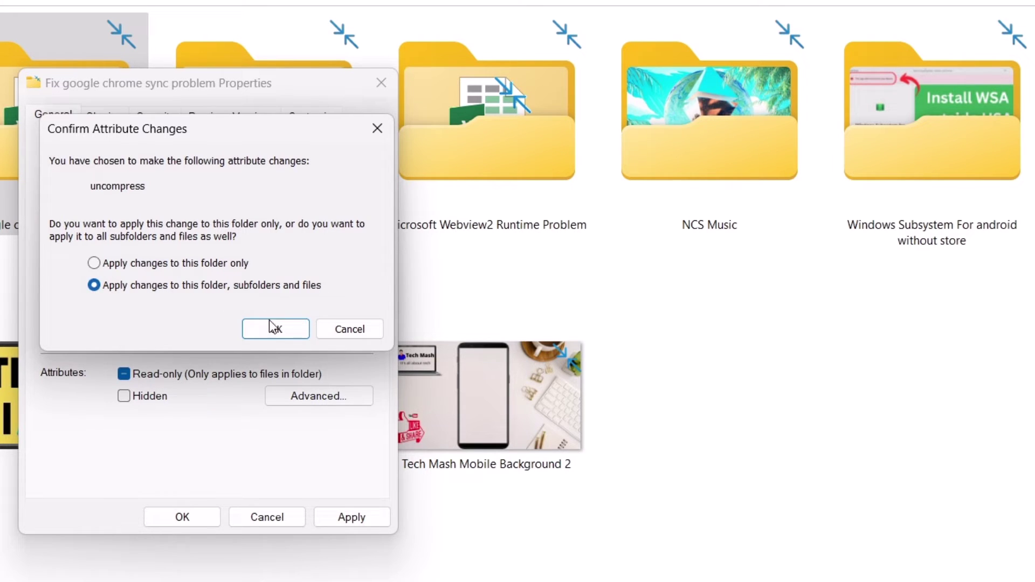
{"action": "left_click", "coordinate": [261, 331]}
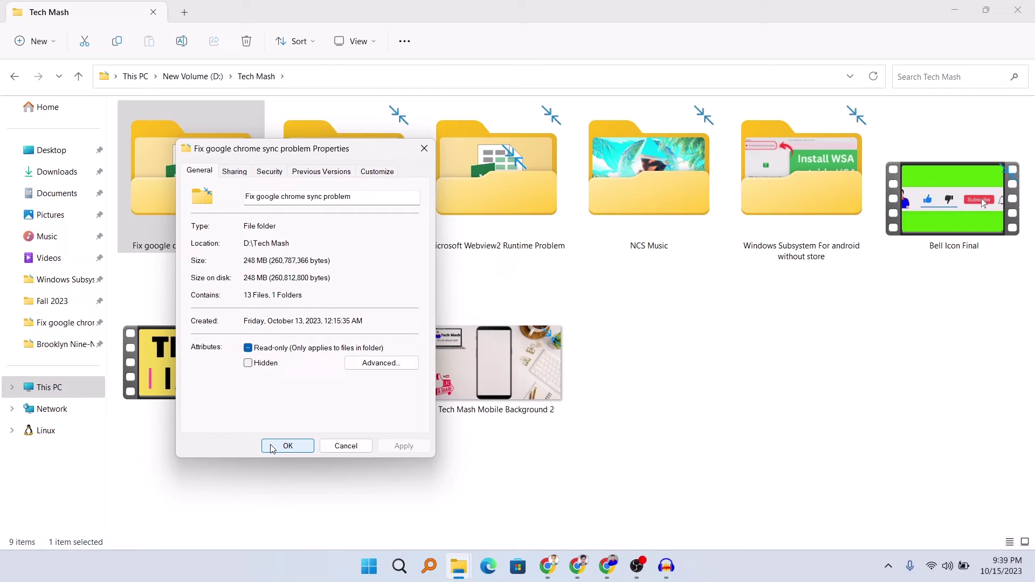
Step: Close the folder's Properties, check its files for arrows, and return to Tech Mash
{"action": "left_click", "coordinate": [184, 515]}
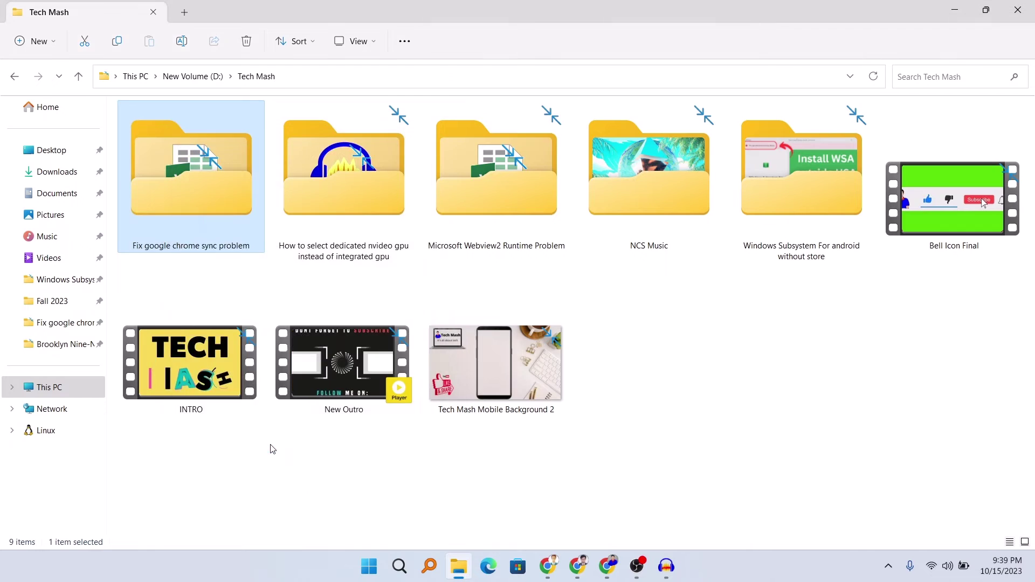
{"action": "key", "text": "Return"}
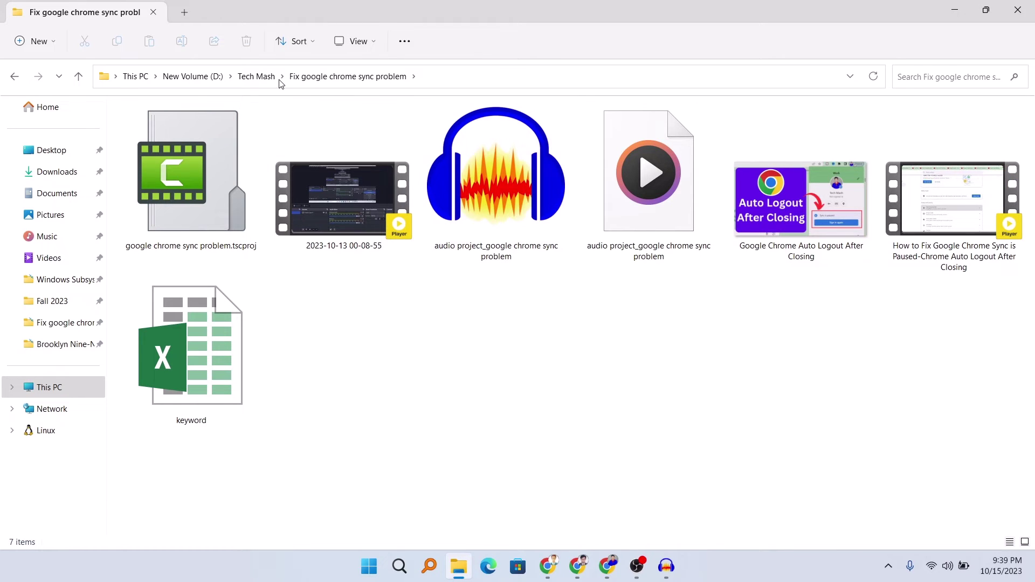
{"action": "left_click", "coordinate": [260, 76]}
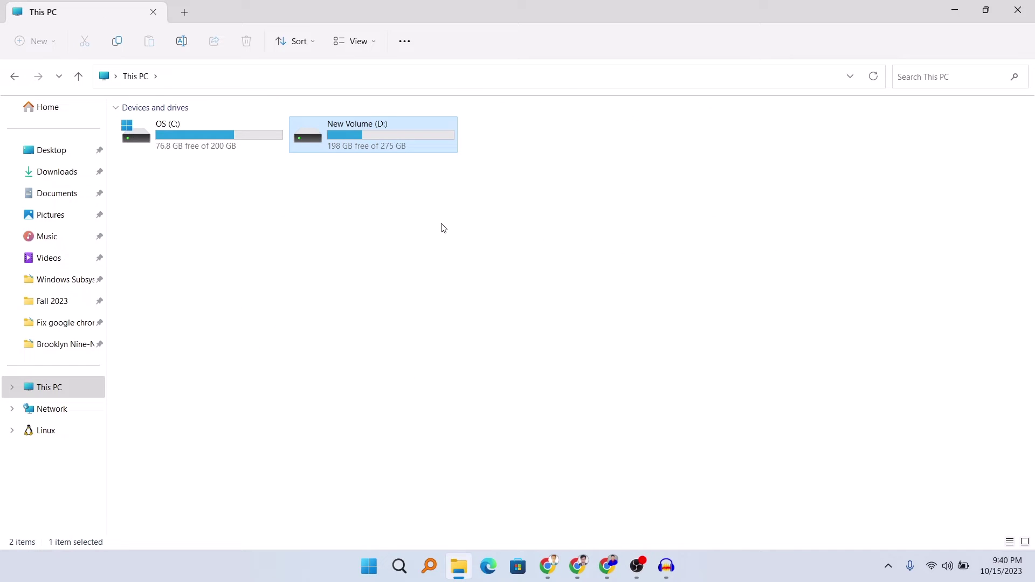
{"action": "double_click", "coordinate": [328, 127]}
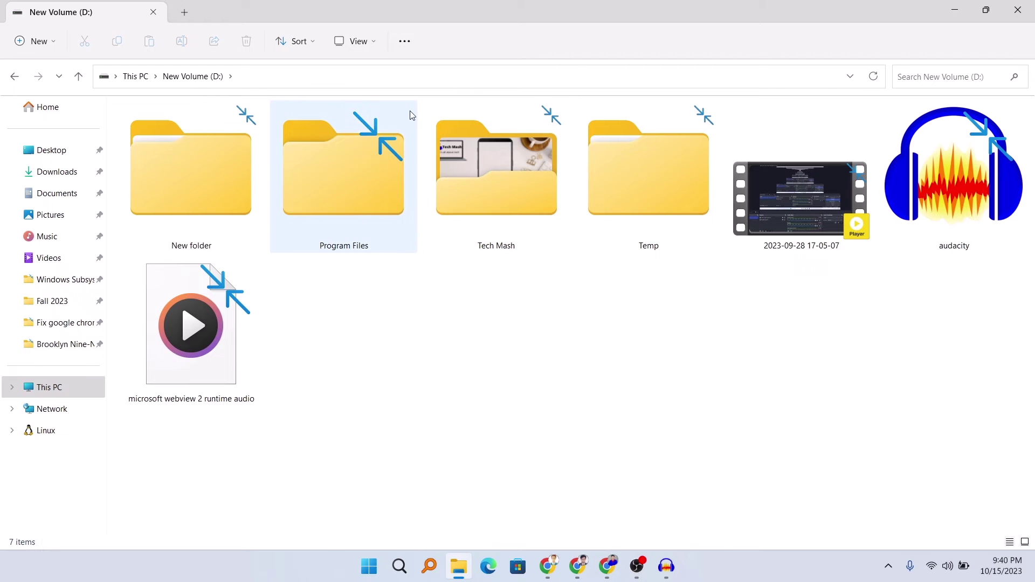
{"action": "left_click", "coordinate": [179, 77]}
{"action": "left_click", "coordinate": [141, 77]}
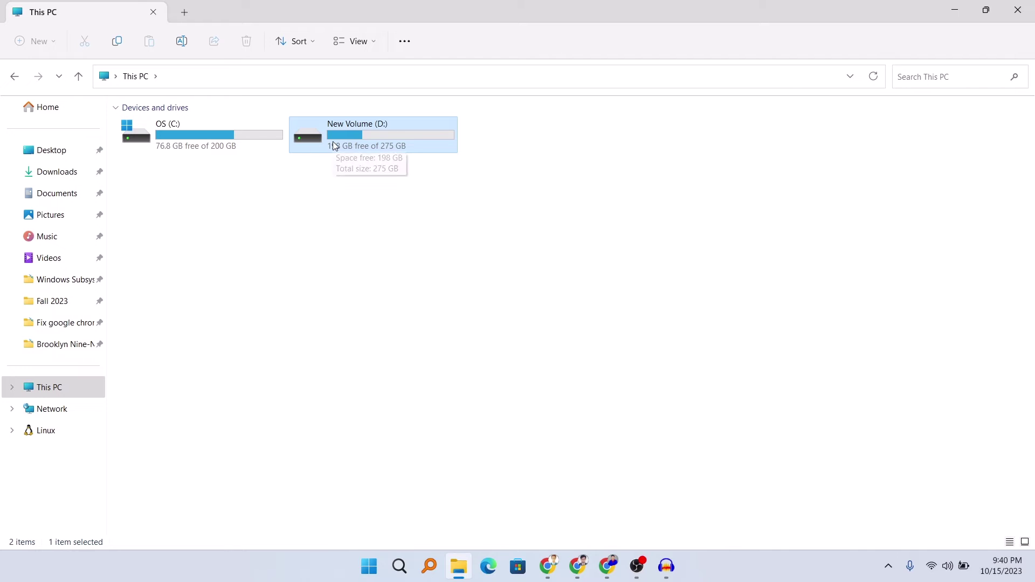
Step: Uncheck 'Compress this drive to save disk space' in New Volume (D:) Properties and apply
{"action": "right_click", "coordinate": [361, 138]}
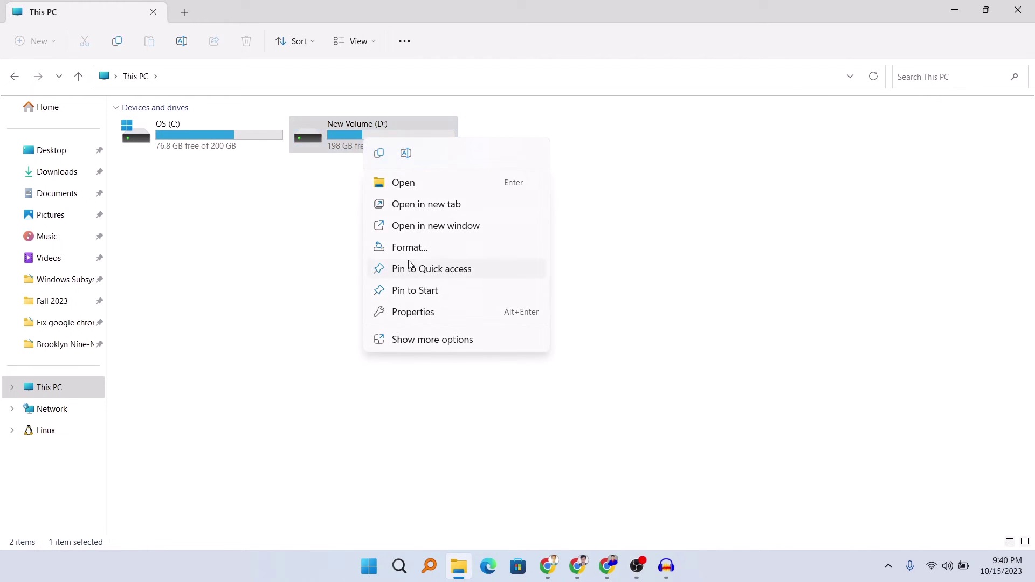
{"action": "left_click", "coordinate": [396, 312]}
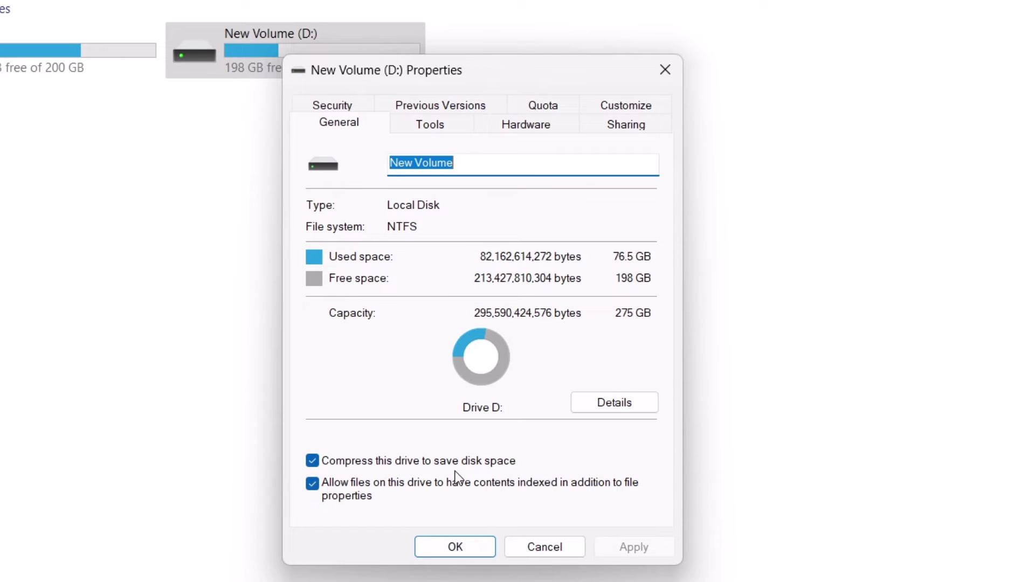
{"action": "left_click", "coordinate": [310, 465]}
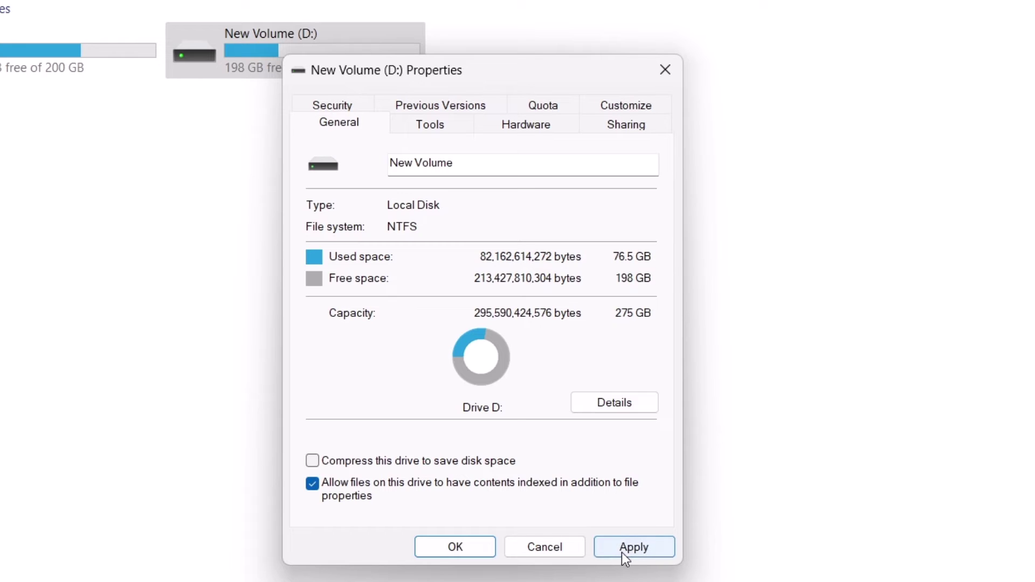
{"action": "left_click", "coordinate": [628, 548]}
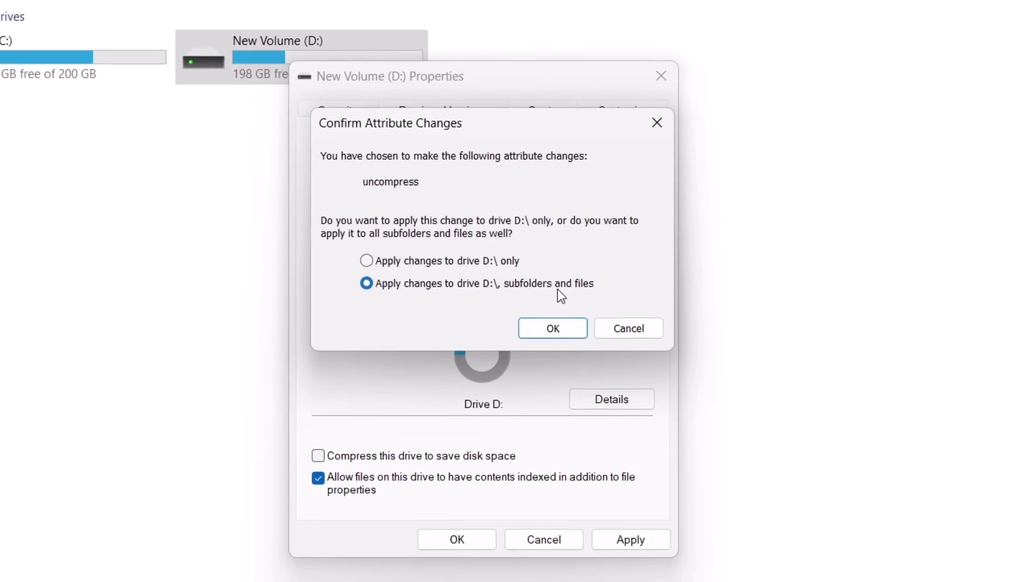
Step: Apply the uncompress change to drive D:\, subfolders and files, granting administrator permission
{"action": "left_click", "coordinate": [553, 329]}
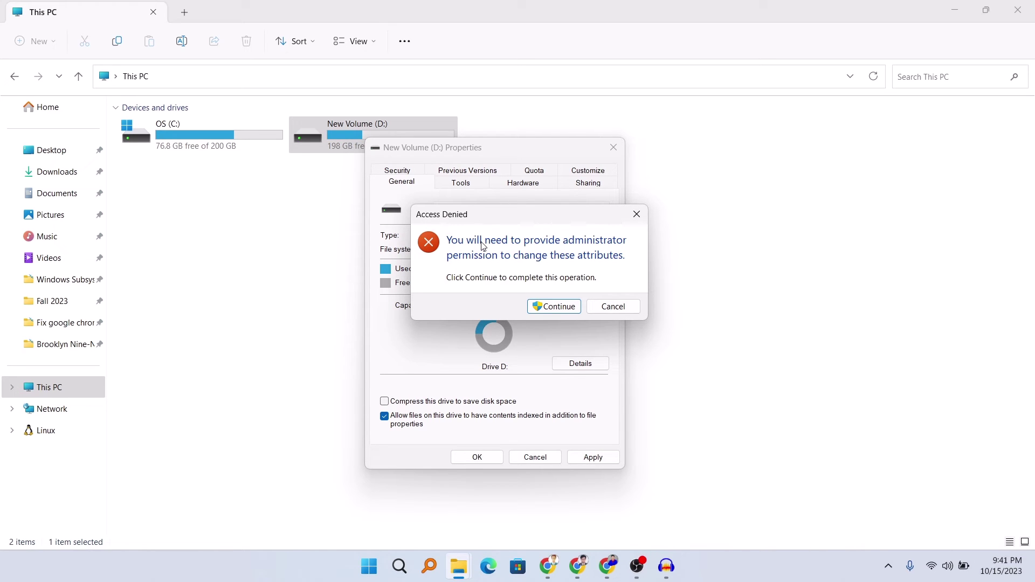
{"action": "left_click", "coordinate": [554, 308]}
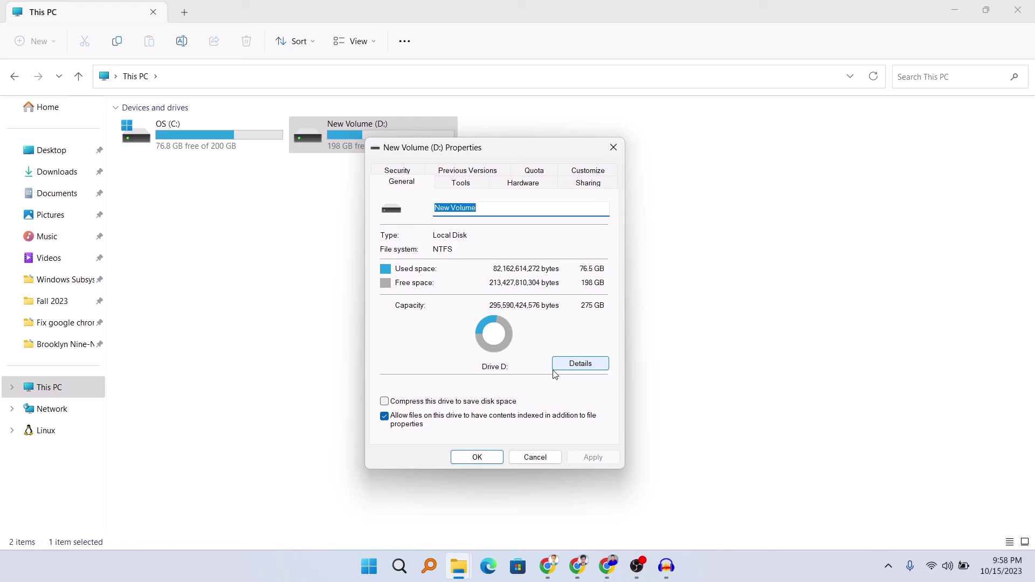
Step: Close the drive properties and view drive D:'s seven uncompressed items
{"action": "key", "text": "Return"}
{"action": "key", "text": "Return"}
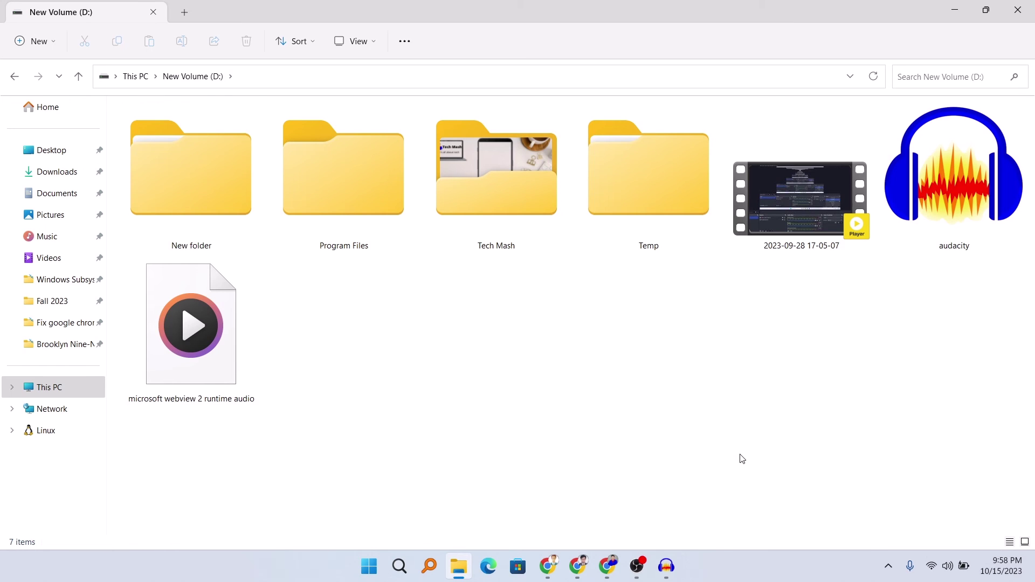